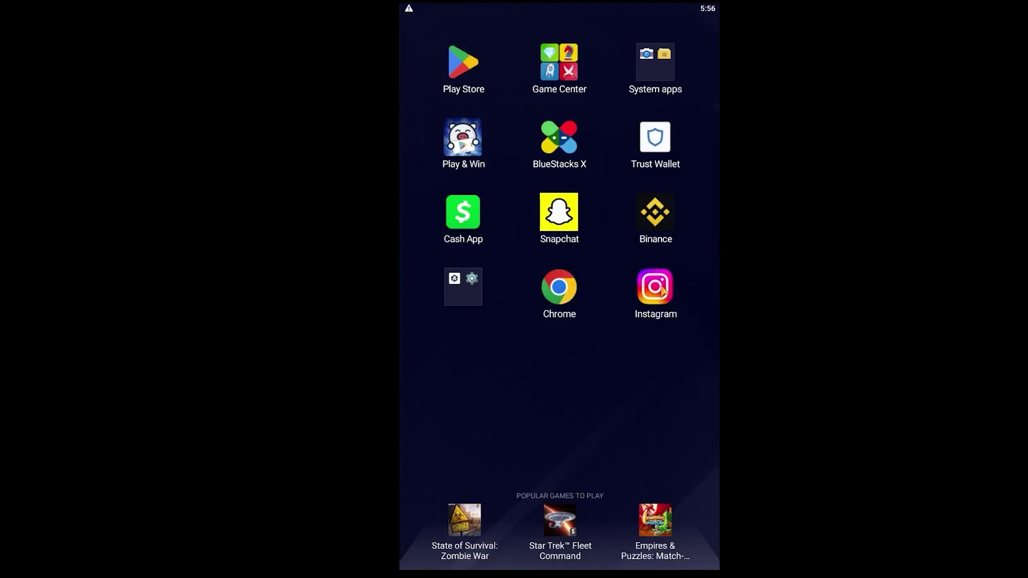
Launch Instagram and open its settings from the profile options menu.
left_click(663, 291)
scroll(610, 346, "down", 5)
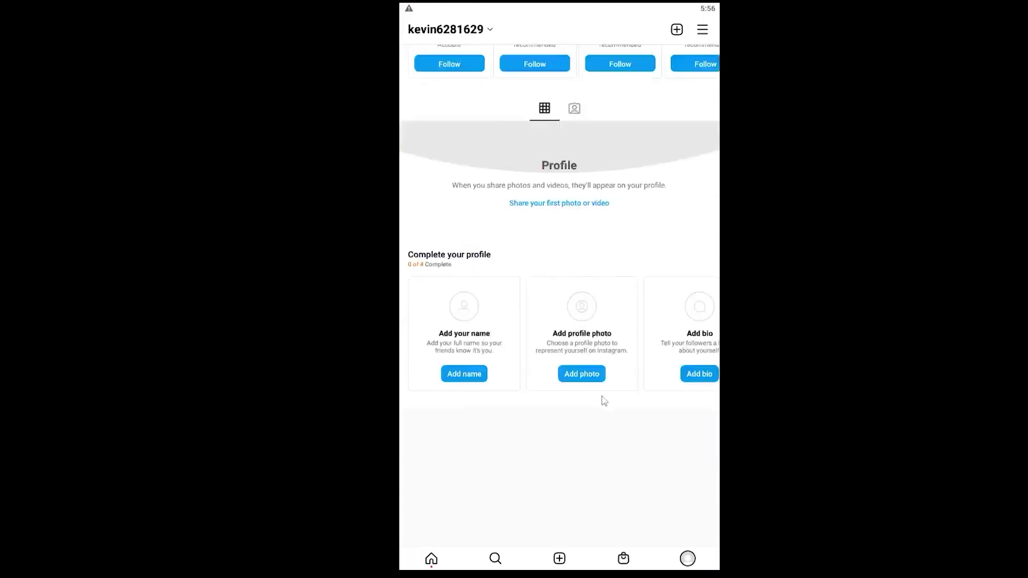
scroll(604, 401, "down", 1)
scroll(626, 463, "up", 2)
scroll(659, 514, "down", 2)
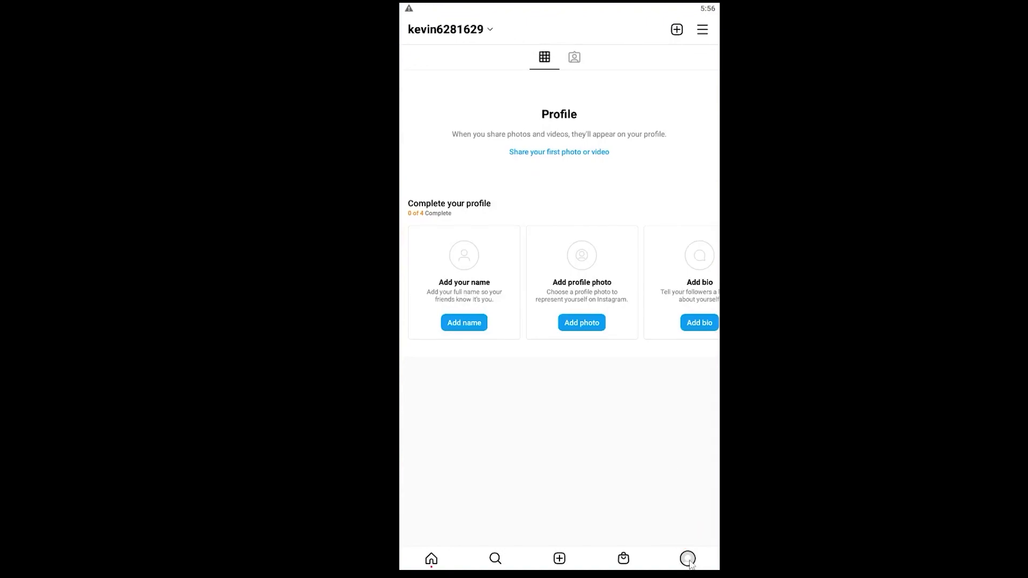
left_click(687, 559)
left_click(702, 30)
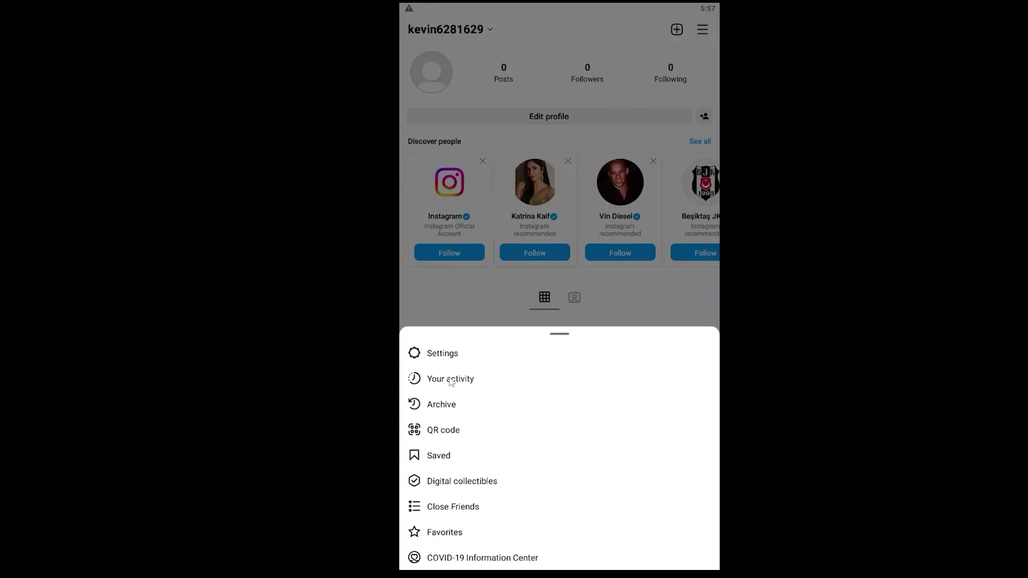
left_click(443, 354)
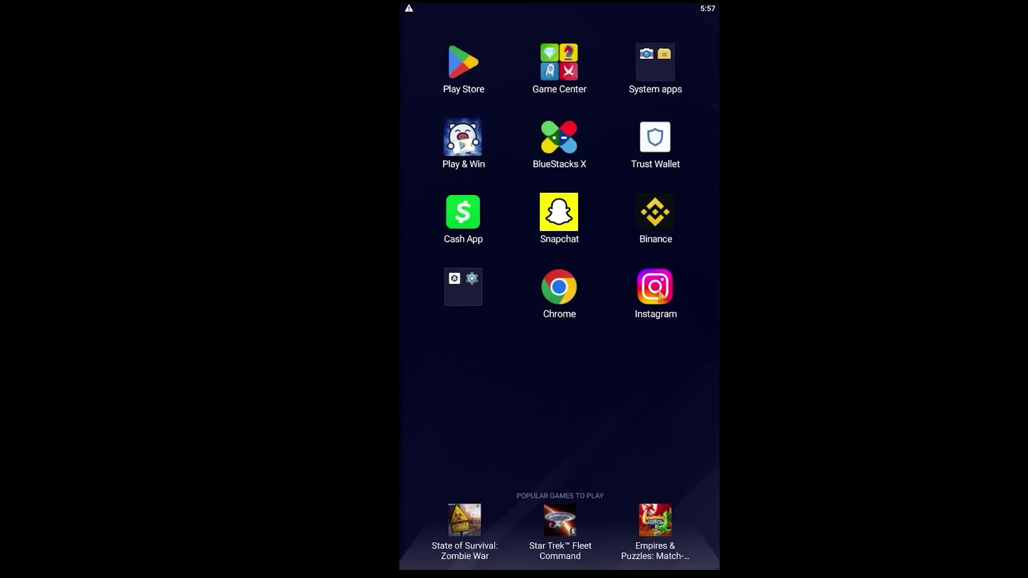
Clear Instagram's 1.73 MB cache to 0 B under App info > Storage, then leave the page.
right_click(658, 292)
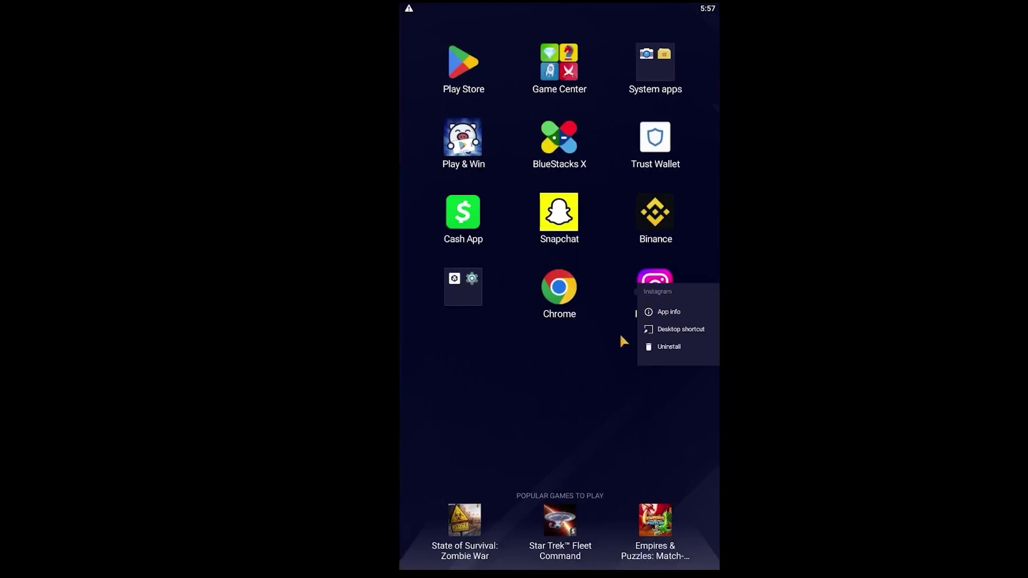
left_click(666, 313)
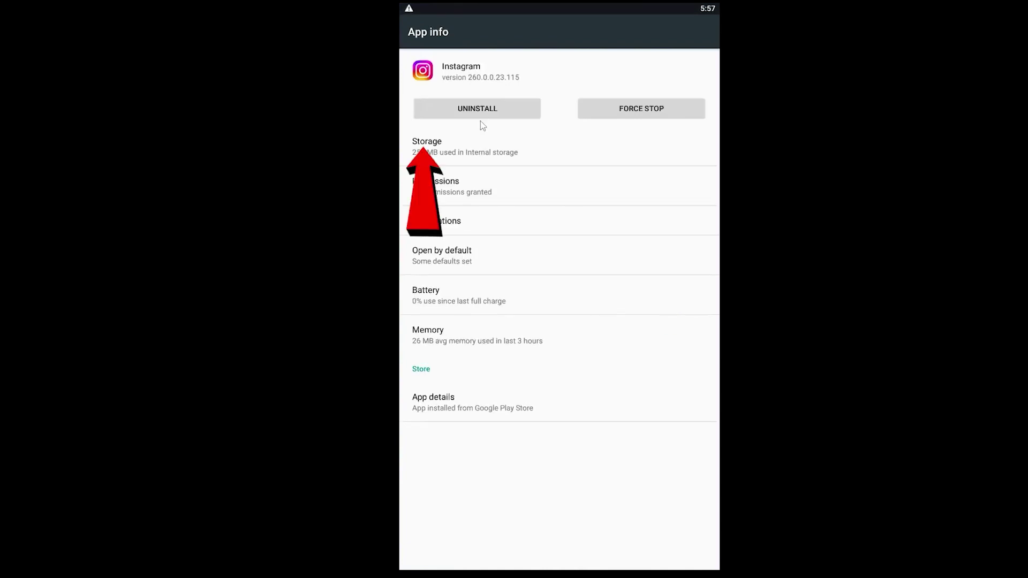
left_click(474, 145)
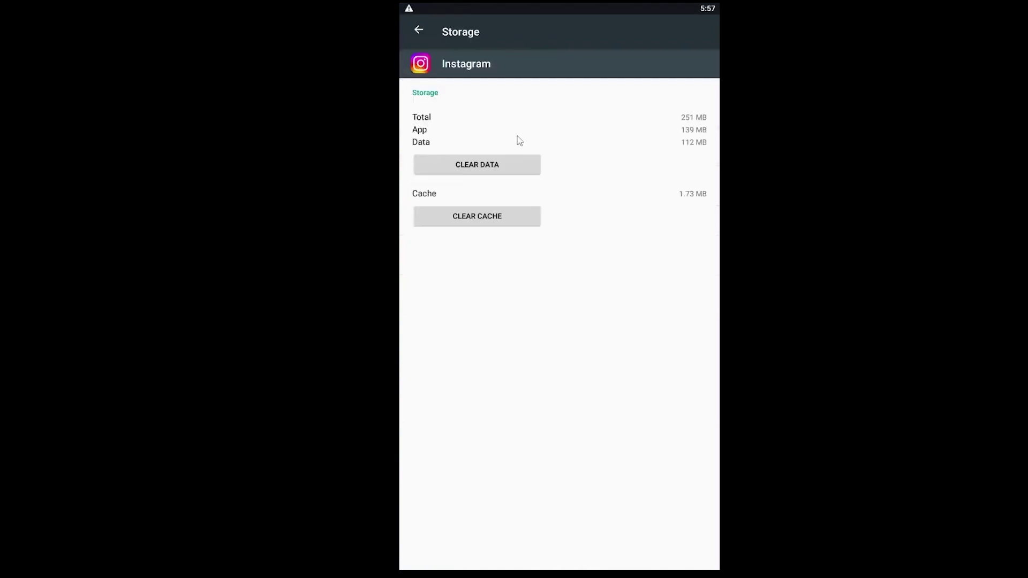
left_click(482, 218)
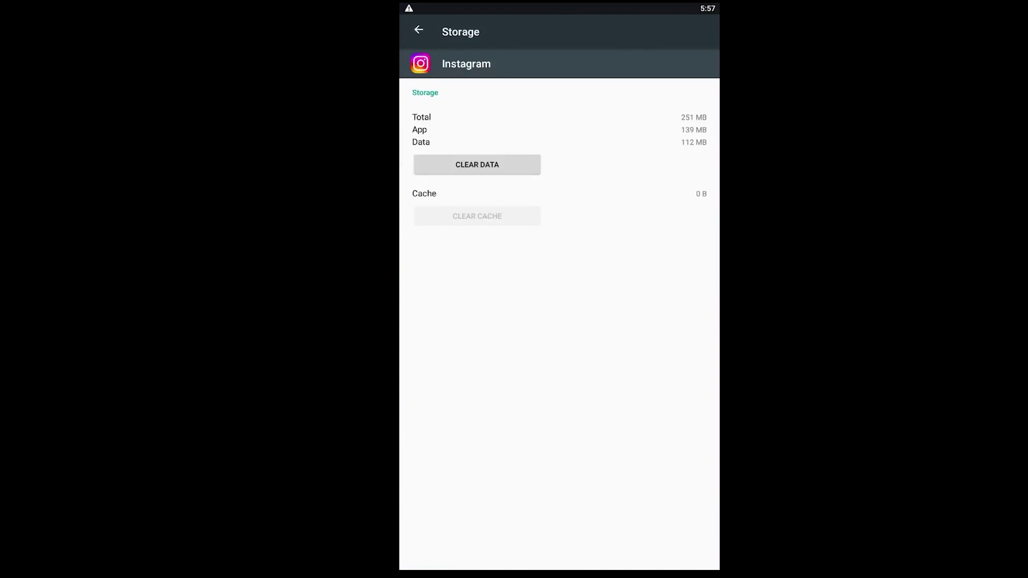
key("alt+Tab")
left_click(667, 301)
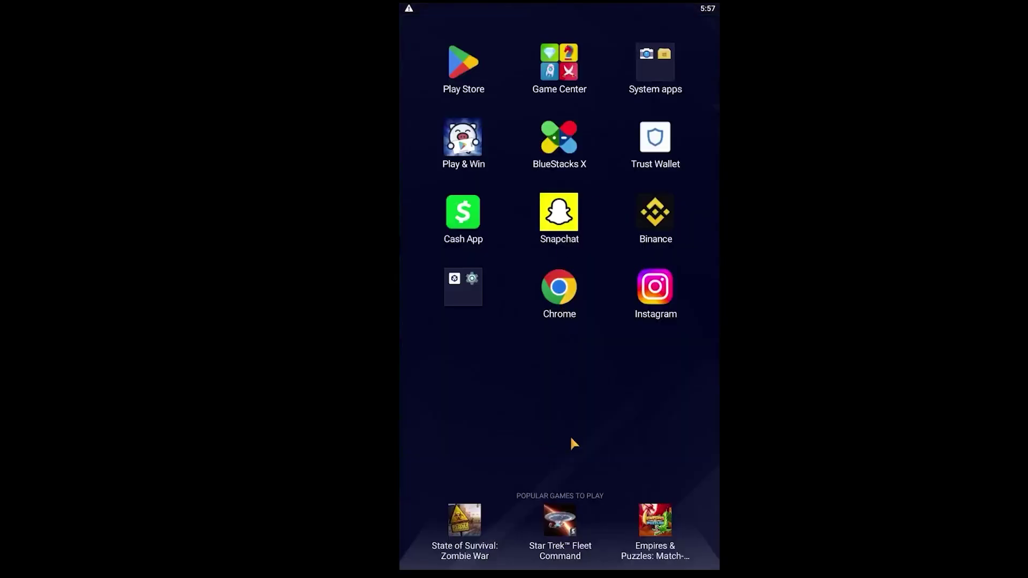